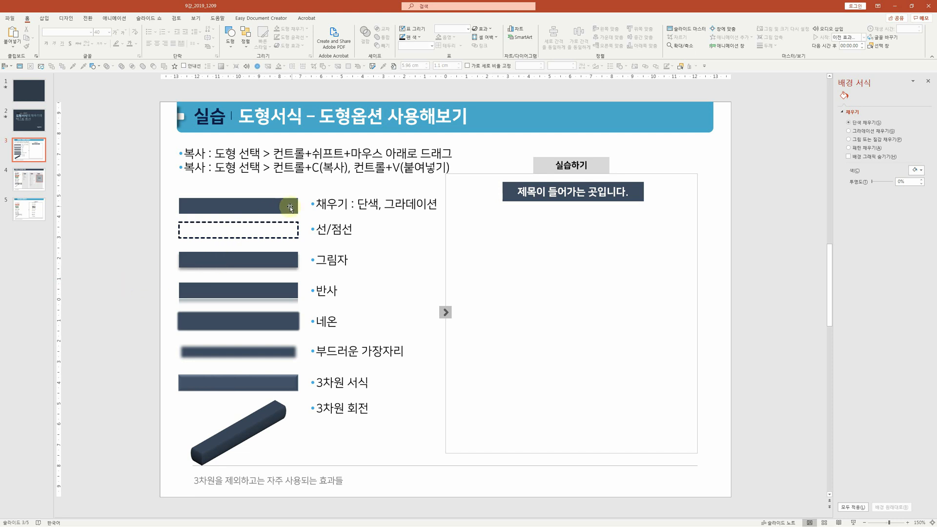
pyautogui.click(282, 206)
pyautogui.click(592, 215)
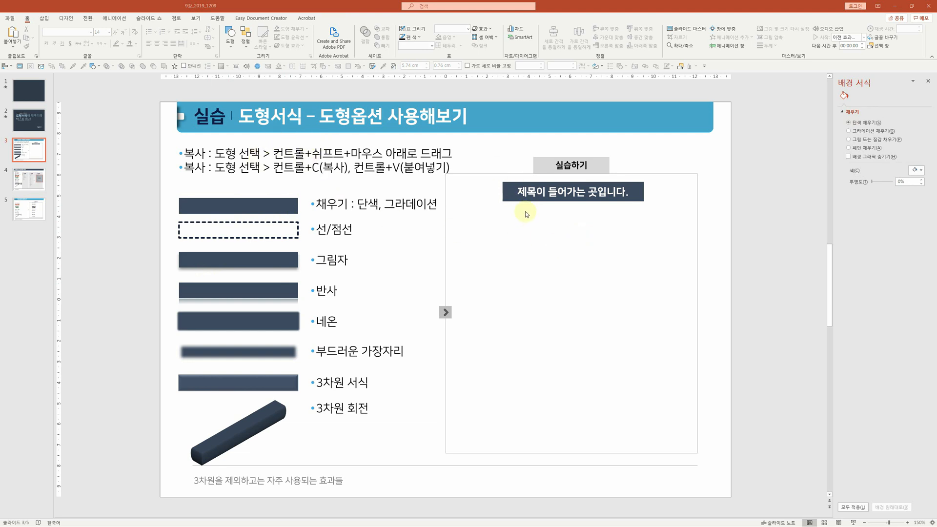
pyautogui.click(555, 201)
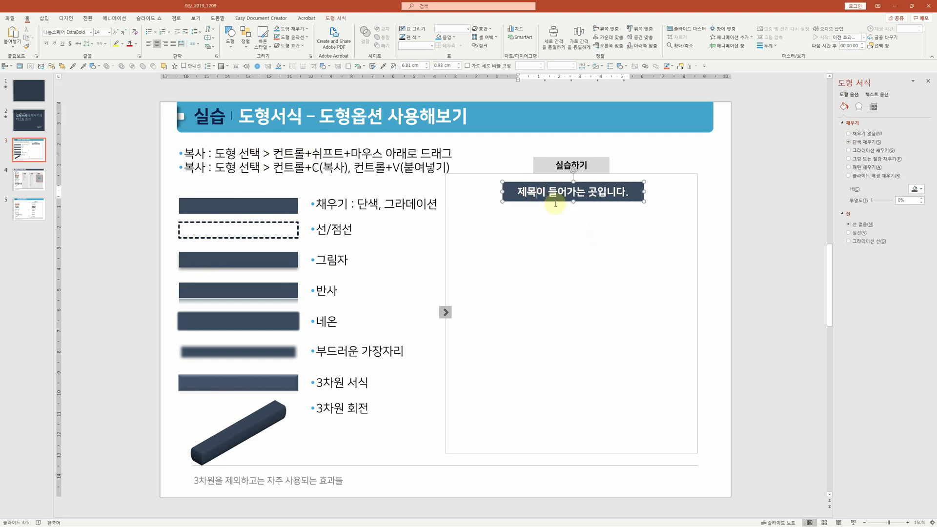
pyautogui.moveTo(510, 192); pyautogui.dragTo(637, 190)
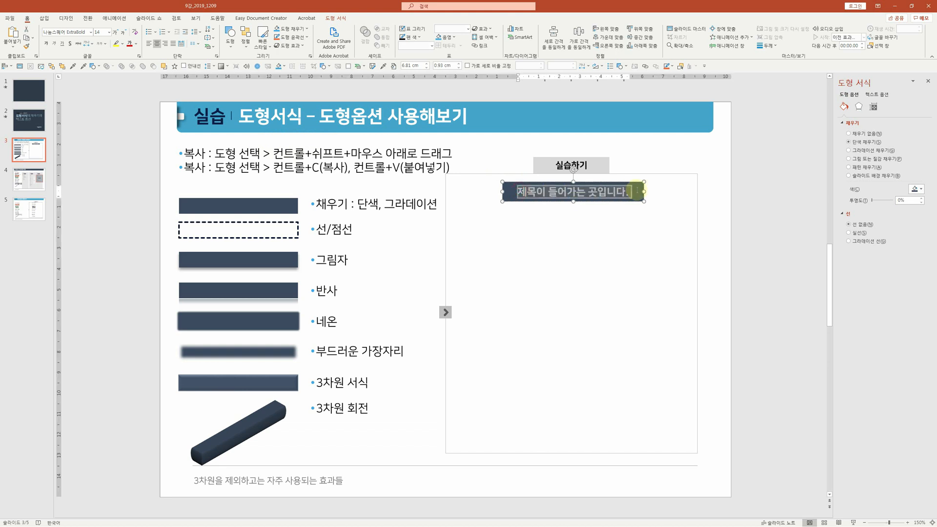
# - Fill the "제목이 들어가는 곳입니다." title box with solid orange, and change that solid fill to light blue
pyautogui.click(623, 201)
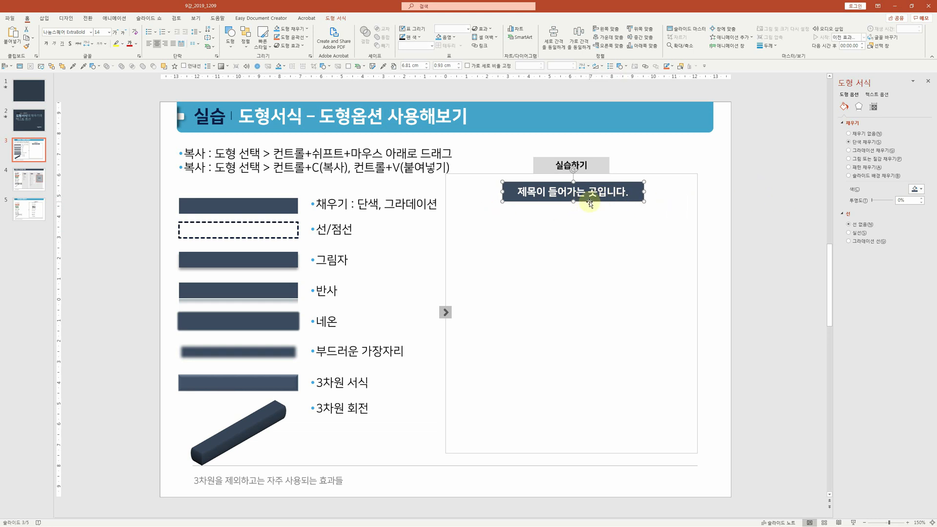
pyautogui.click(915, 189)
pyautogui.click(903, 210)
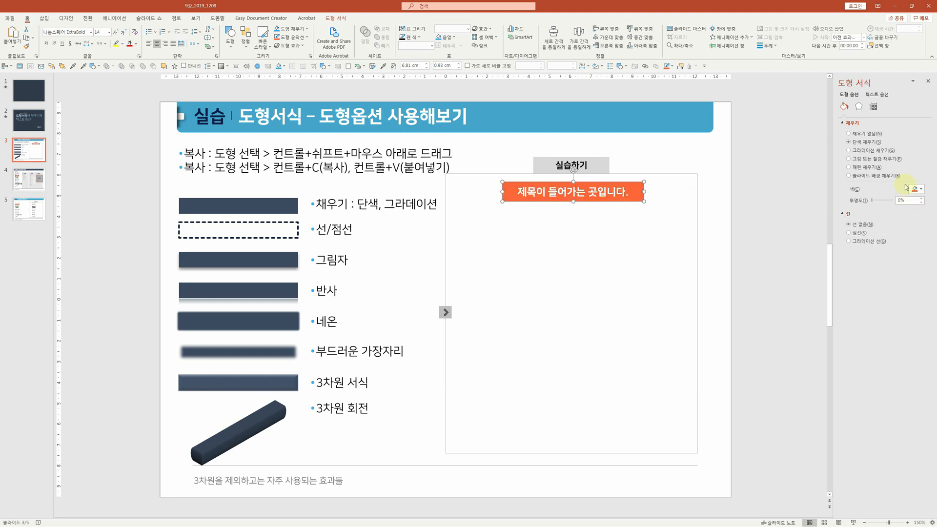
pyautogui.click(916, 189)
pyautogui.click(909, 209)
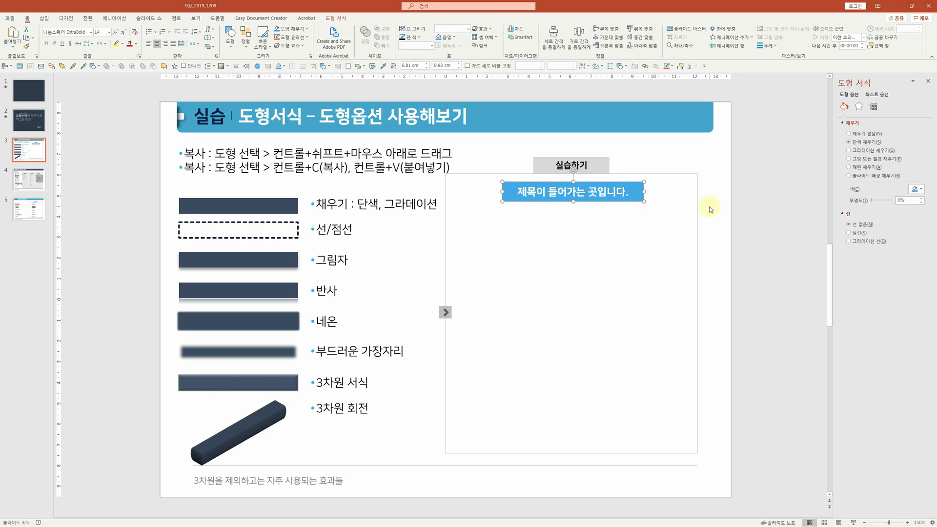
# - Switch the title box to a gradient fill and remove its middle gradient stops, keeping only the two end stops
pyautogui.click(871, 151)
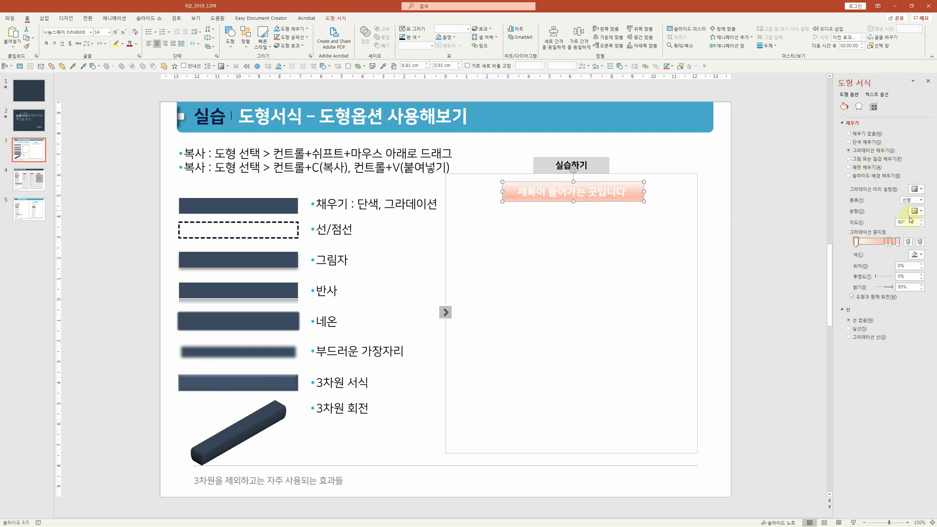
pyautogui.moveTo(886, 242); pyautogui.dragTo(890, 258)
pyautogui.moveTo(891, 243); pyautogui.dragTo(892, 262)
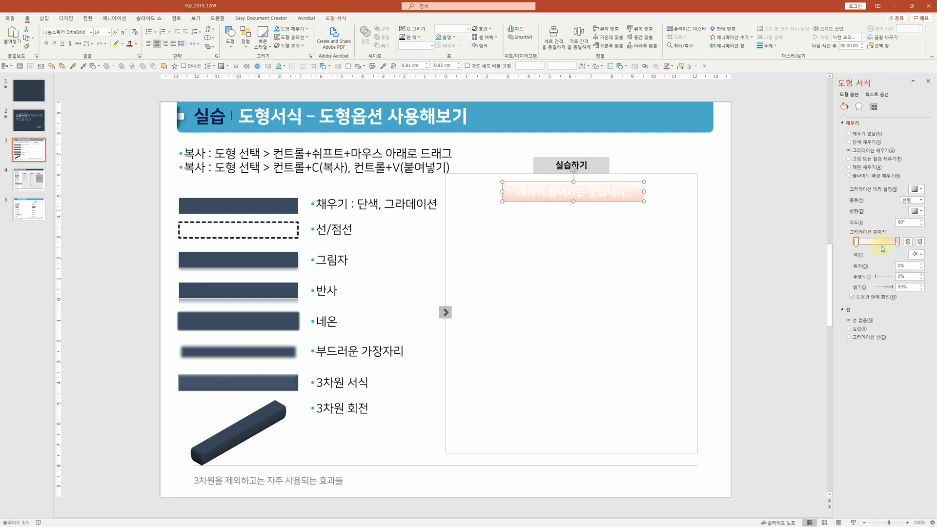
# - Colour the first gradient stop light blue and apply the linear downward gradient direction
pyautogui.click(914, 253)
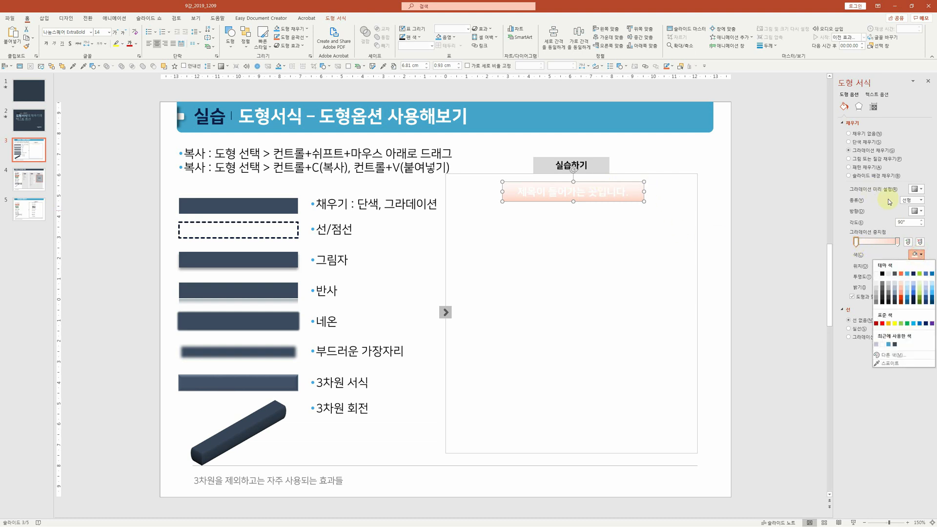
pyautogui.click(917, 211)
pyautogui.click(892, 209)
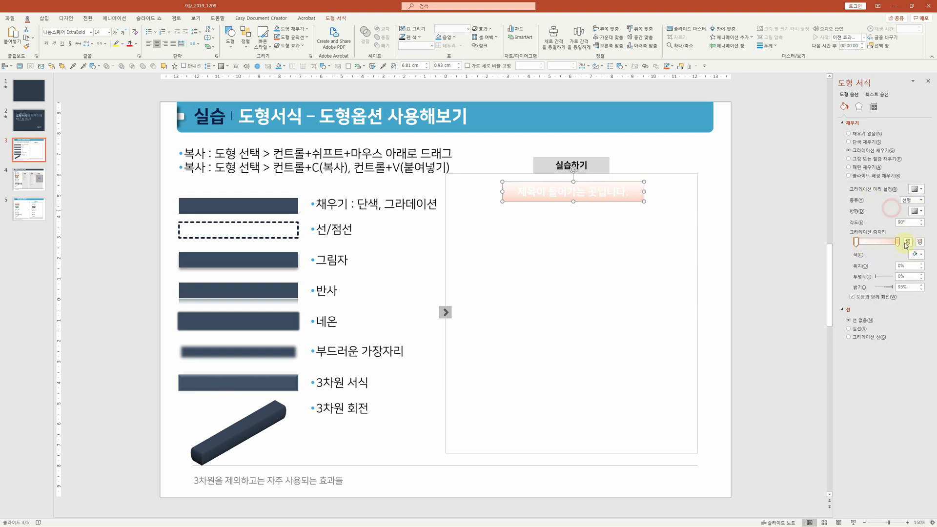
pyautogui.click(915, 254)
pyautogui.click(910, 276)
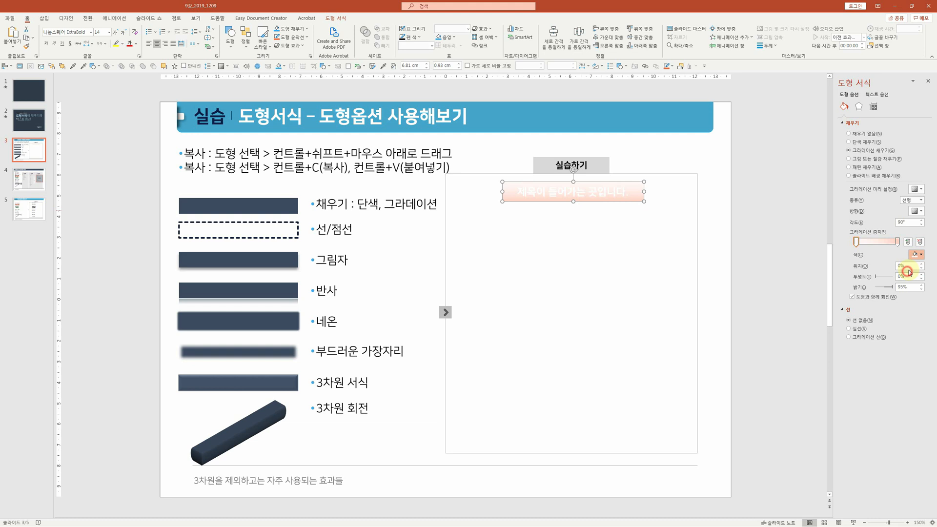
pyautogui.click(916, 210)
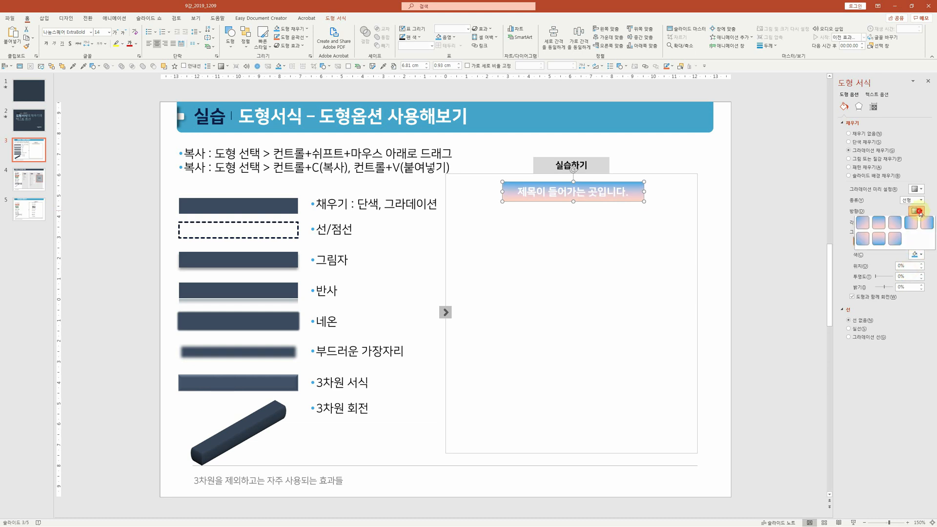
pyautogui.click(882, 229)
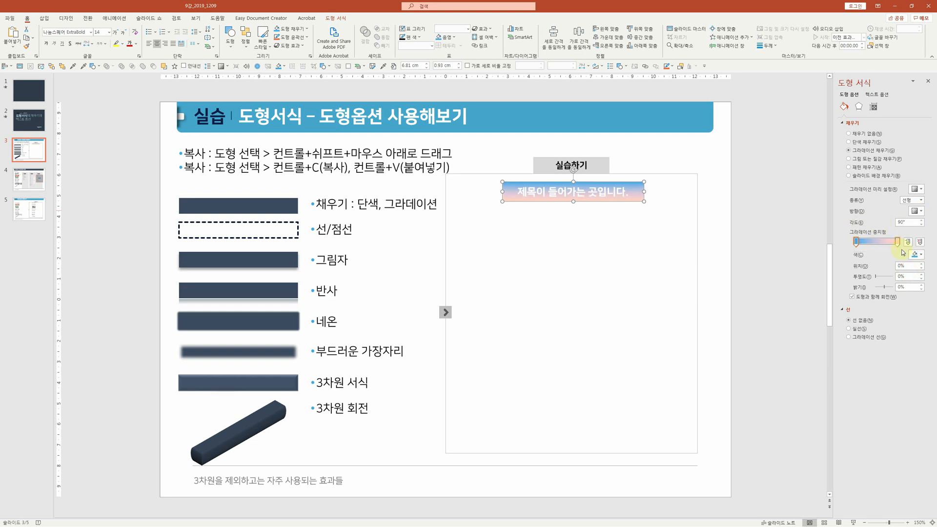
# - Set the last gradient stop of the title box to a darker blue
pyautogui.click(897, 241)
pyautogui.click(916, 253)
pyautogui.click(933, 274)
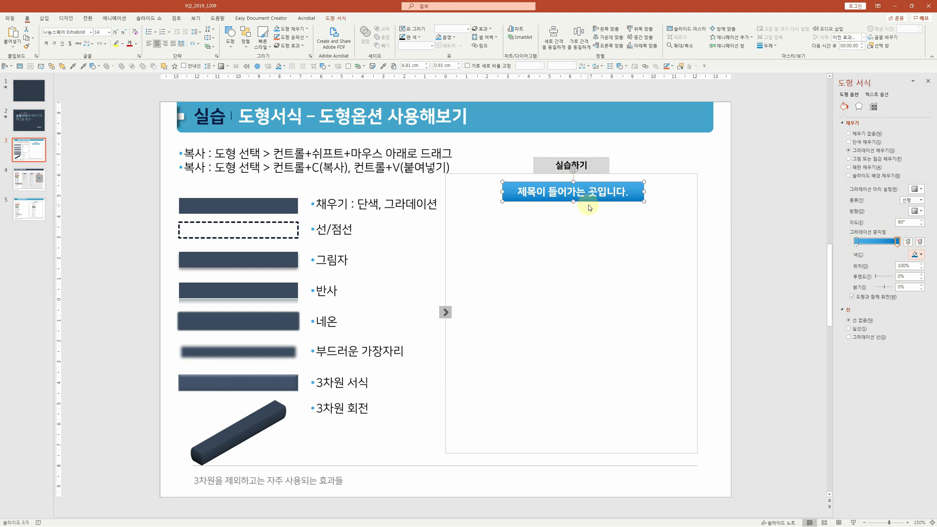
# - Add a gradient stop about two-thirds along, and recolour the end stop light blue with -28% brightness
pyautogui.click(883, 242)
pyautogui.moveTo(885, 245); pyautogui.dragTo(902, 245)
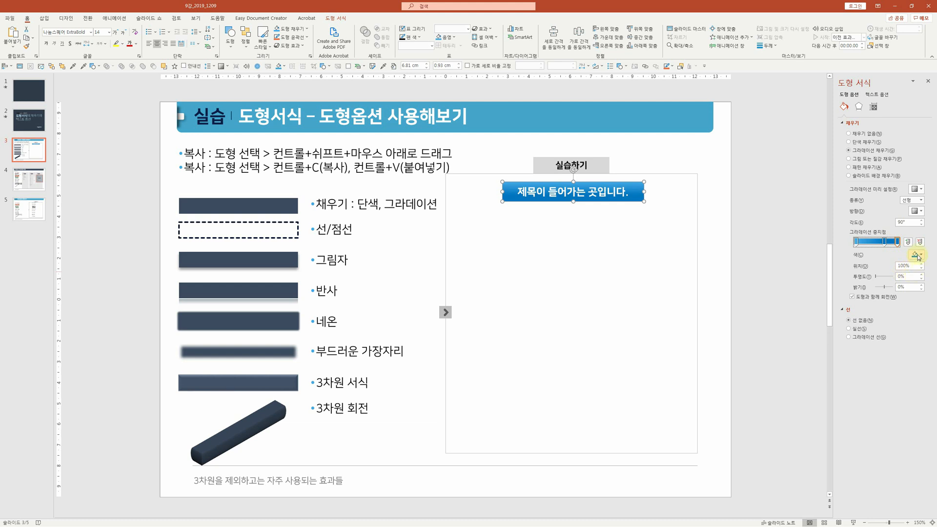
pyautogui.click(918, 254)
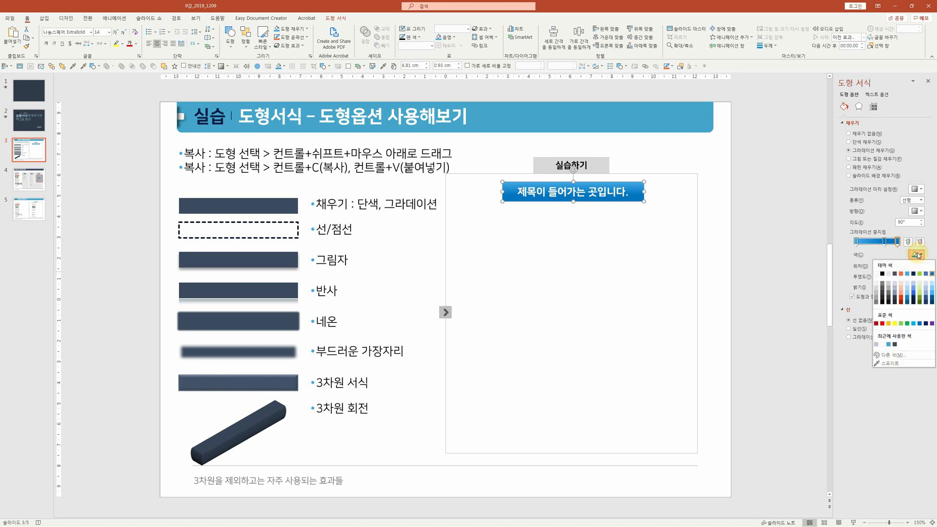
pyautogui.click(906, 276)
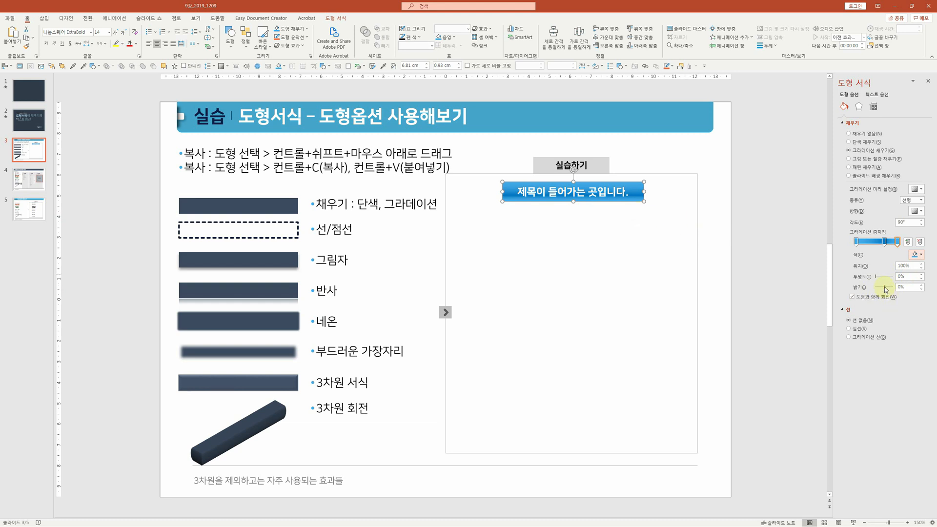
pyautogui.moveTo(886, 289); pyautogui.dragTo(884, 289)
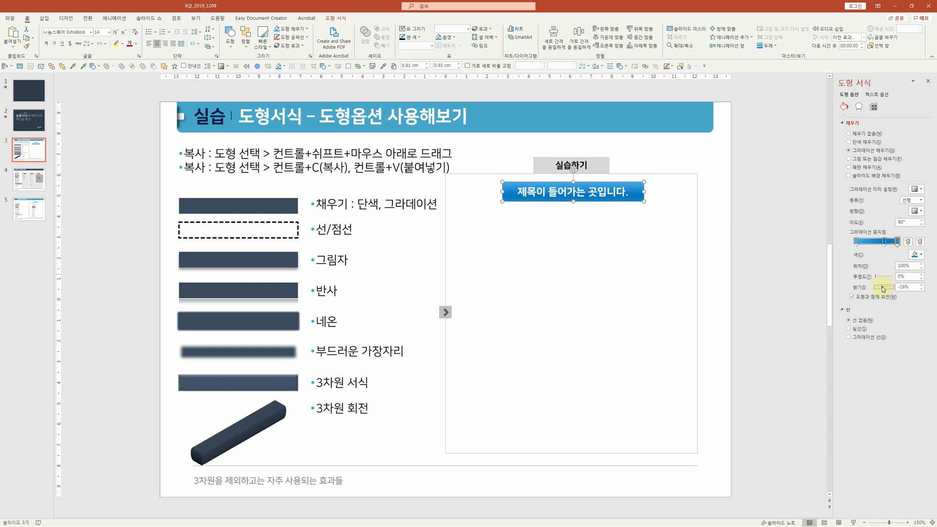
pyautogui.click(757, 253)
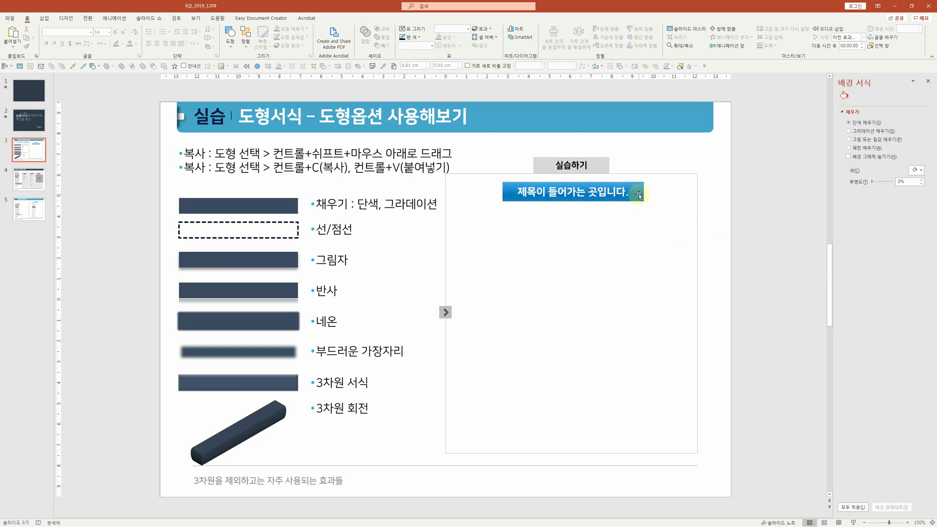
# - Duplicate the gradient title box directly below it and change the copy to a solid white fill
pyautogui.click(639, 194)
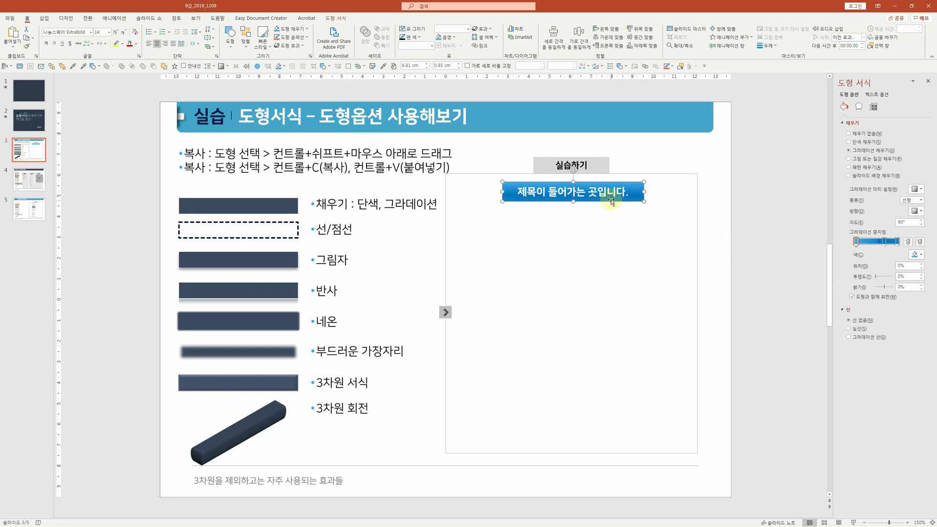
pyautogui.moveTo(614, 202); pyautogui.dragTo(615, 229)
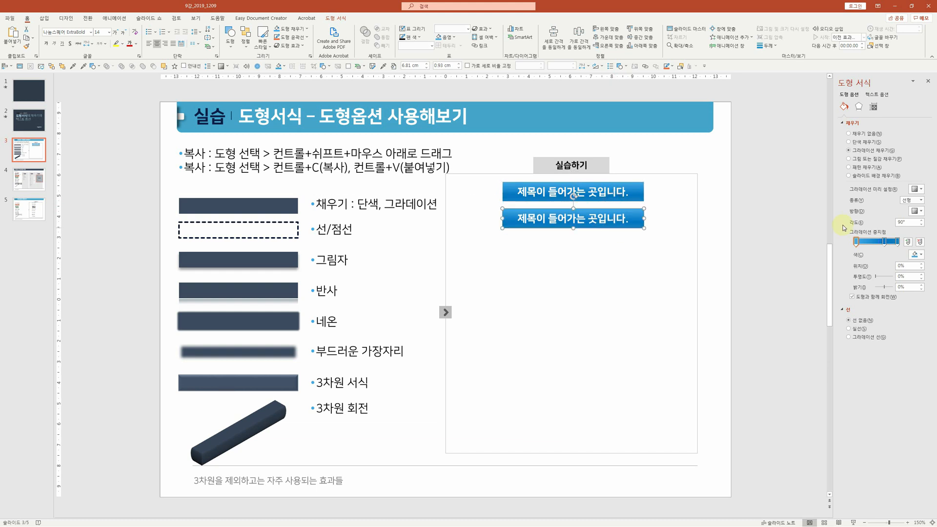
pyautogui.click(858, 142)
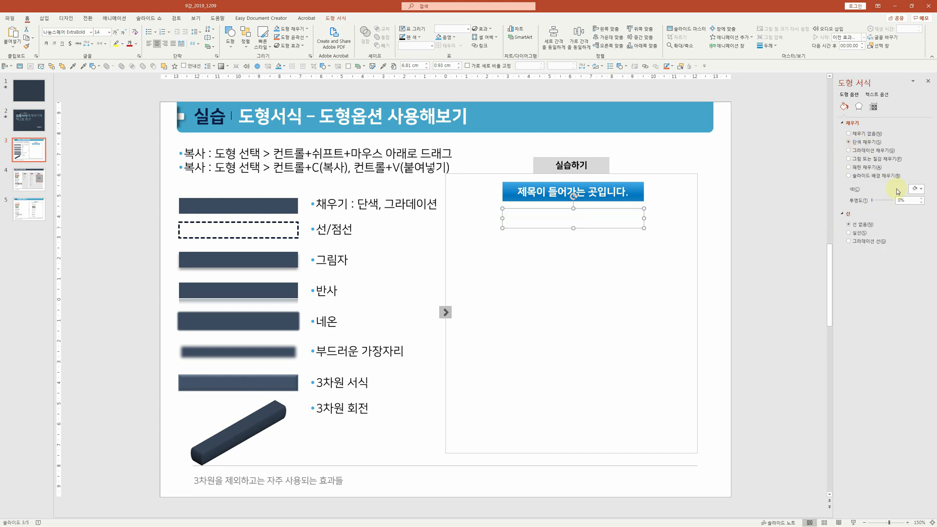
# - Colour the copy's text with blue sampled from the box above, and give it a 1 pt solid outline in the same blue
pyautogui.click(83, 66)
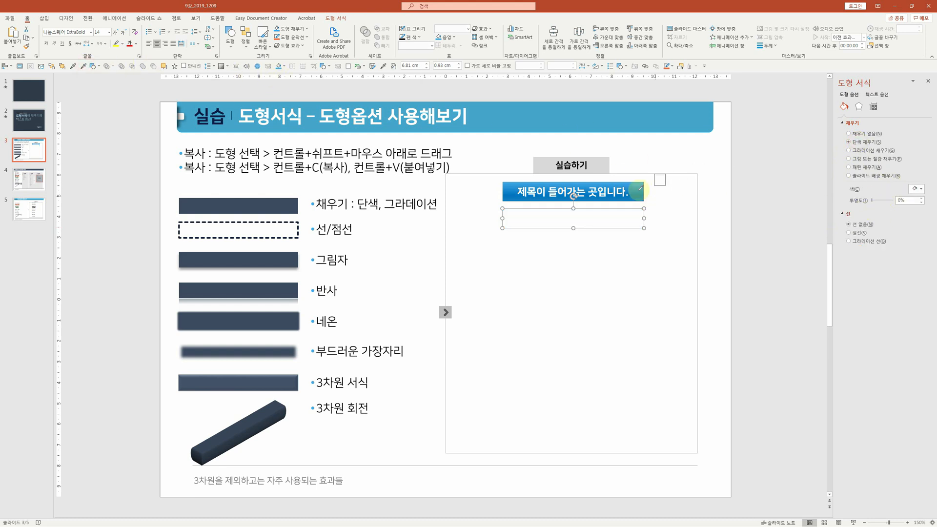
pyautogui.click(636, 192)
pyautogui.click(854, 233)
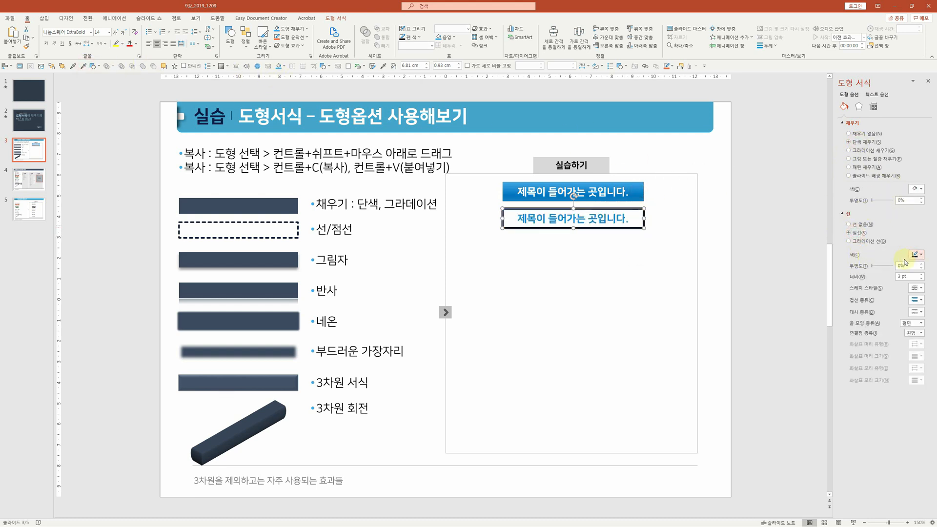
pyautogui.write('1')
pyautogui.click(916, 255)
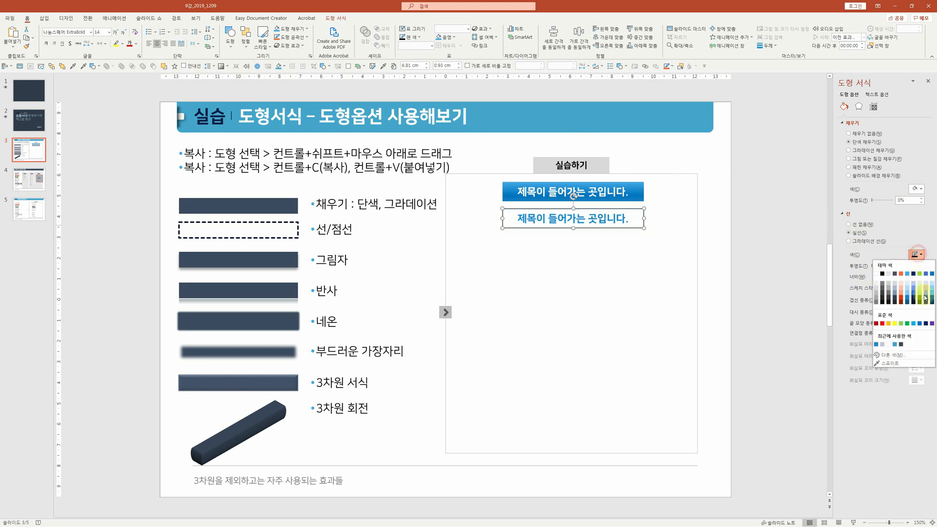
pyautogui.click(875, 344)
pyautogui.click(657, 267)
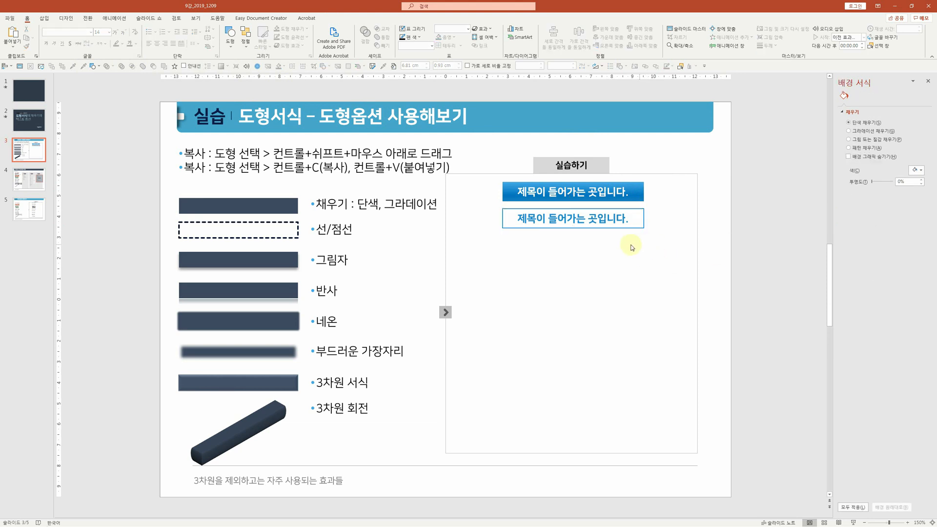
# - Duplicate the blue-outlined title box directly below it as a third box
pyautogui.click(623, 229)
pyautogui.moveTo(623, 239); pyautogui.dragTo(626, 257)
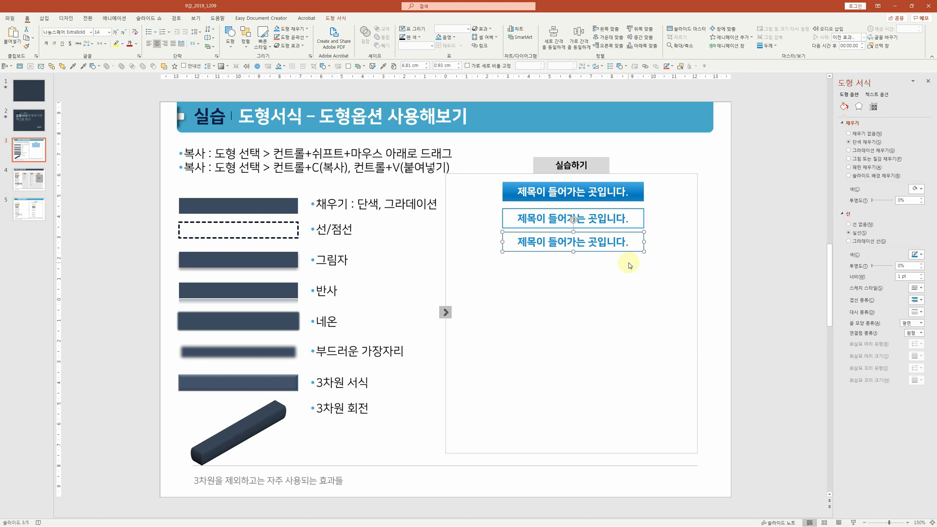
pyautogui.hotkey('ctrl', 'z')
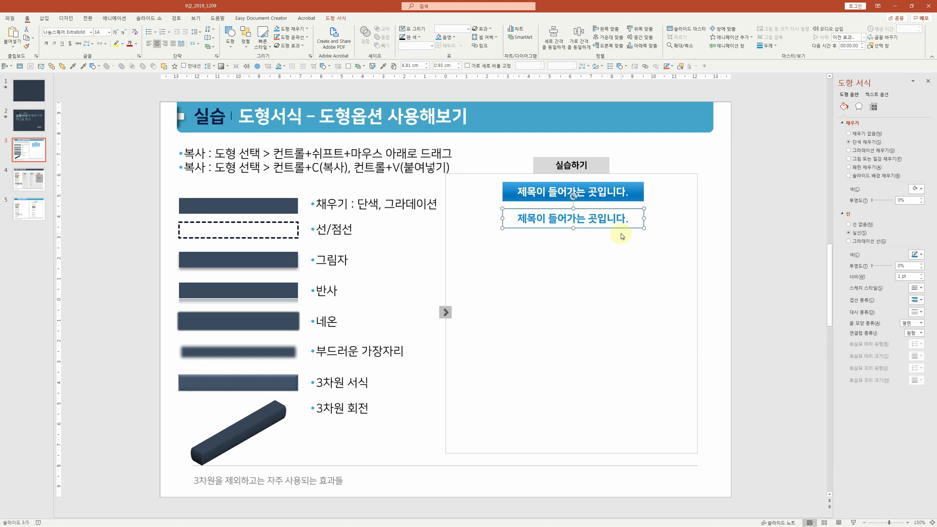
pyautogui.moveTo(625, 233); pyautogui.dragTo(626, 257)
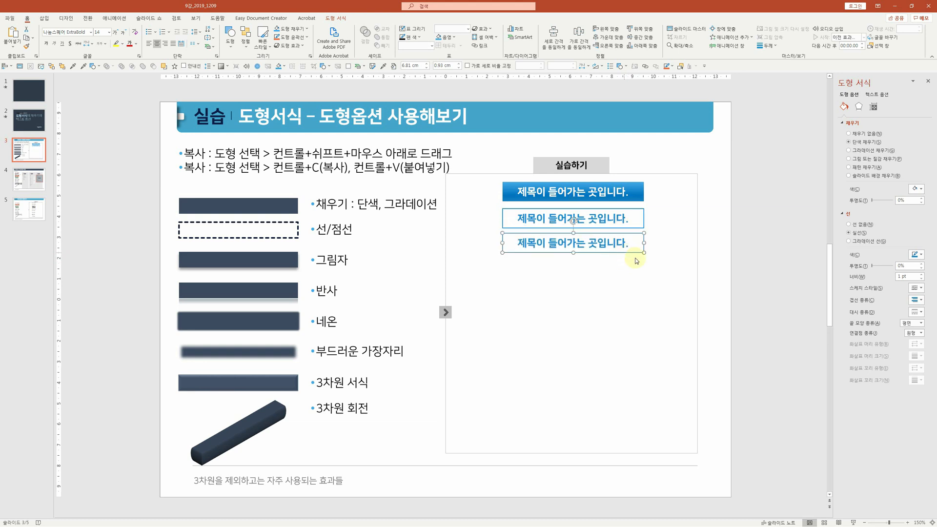
# - Try shorter dashed line styles on the outline of the third title box
pyautogui.click(920, 312)
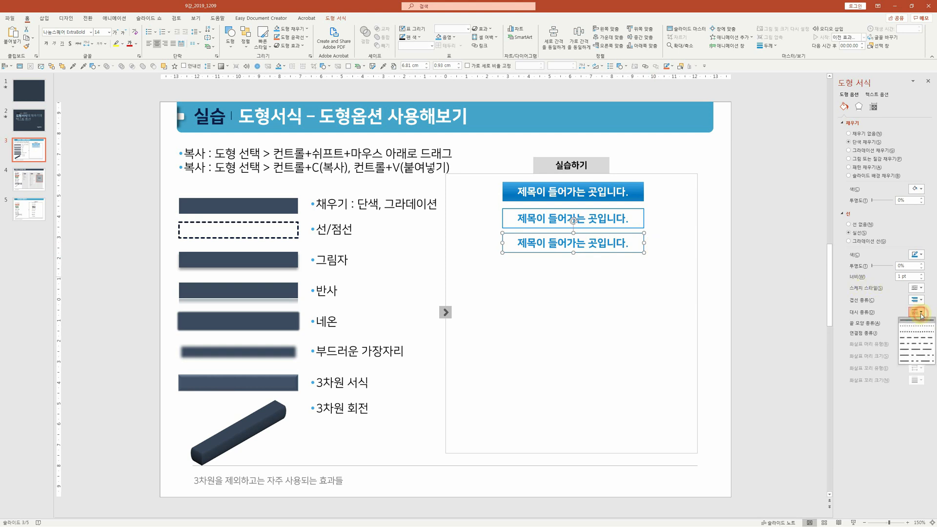
pyautogui.click(927, 337)
pyautogui.click(635, 265)
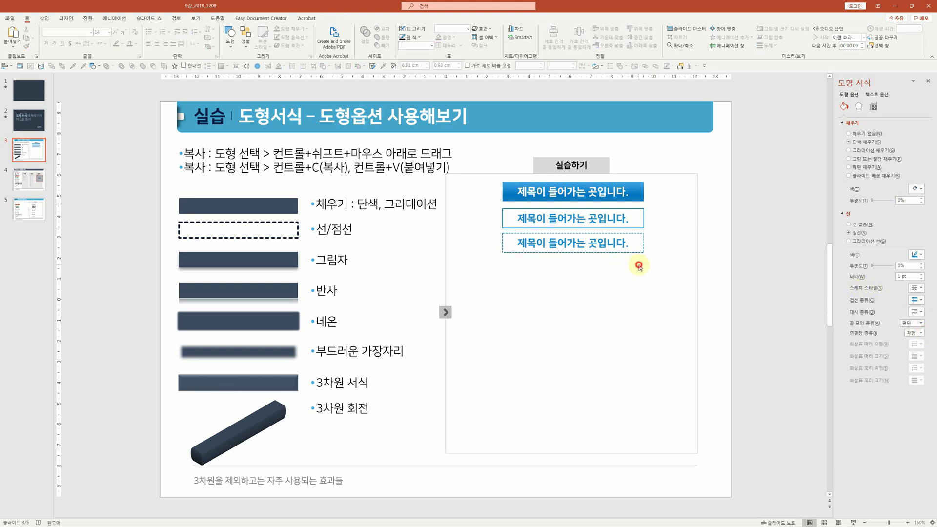
pyautogui.click(640, 254)
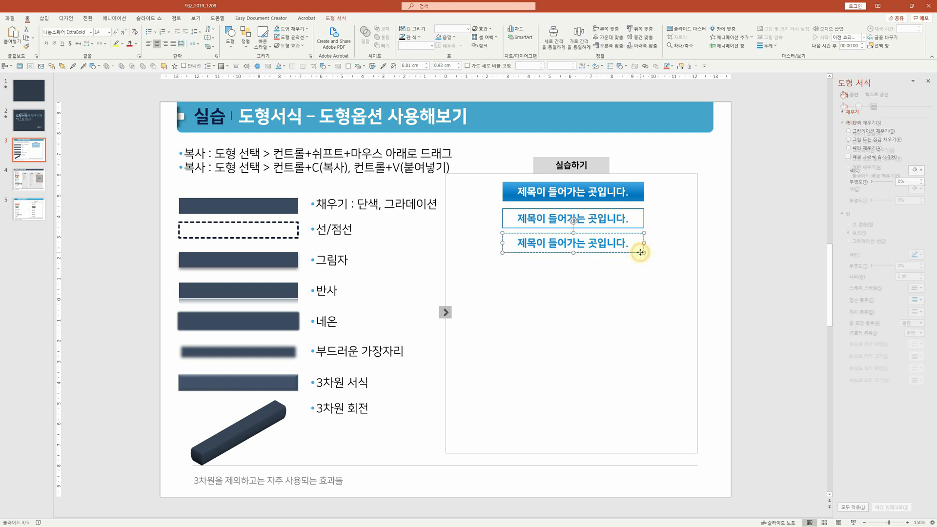
pyautogui.click(919, 312)
pyautogui.click(926, 340)
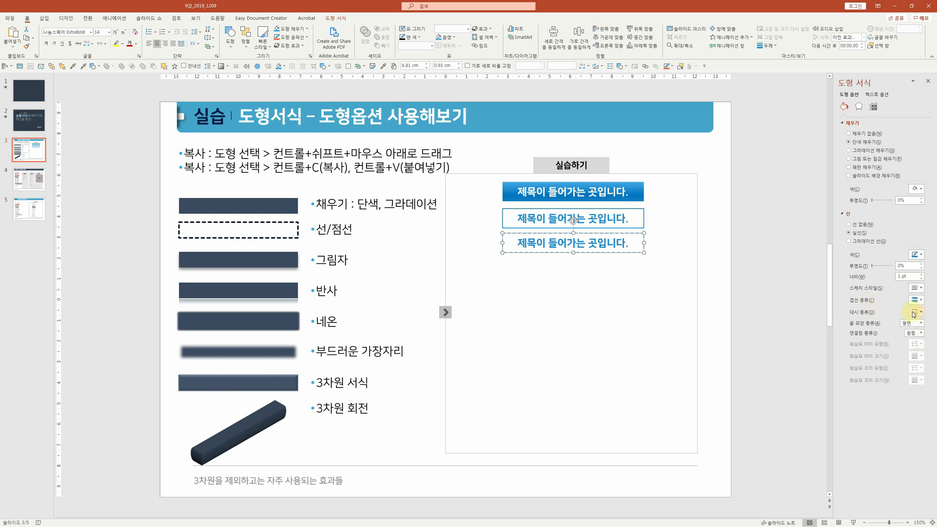
# - Set the third title box's outline to the long-dash style
pyautogui.click(918, 311)
pyautogui.click(925, 350)
pyautogui.click(715, 286)
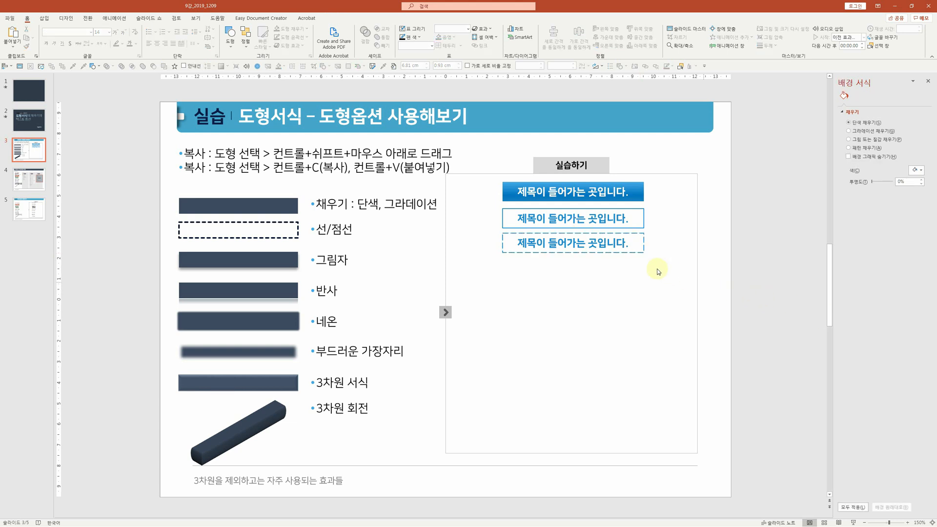
# - Change the third title box's outline to the regular dash style and deselect the box to check it
pyautogui.click(635, 250)
pyautogui.click(918, 312)
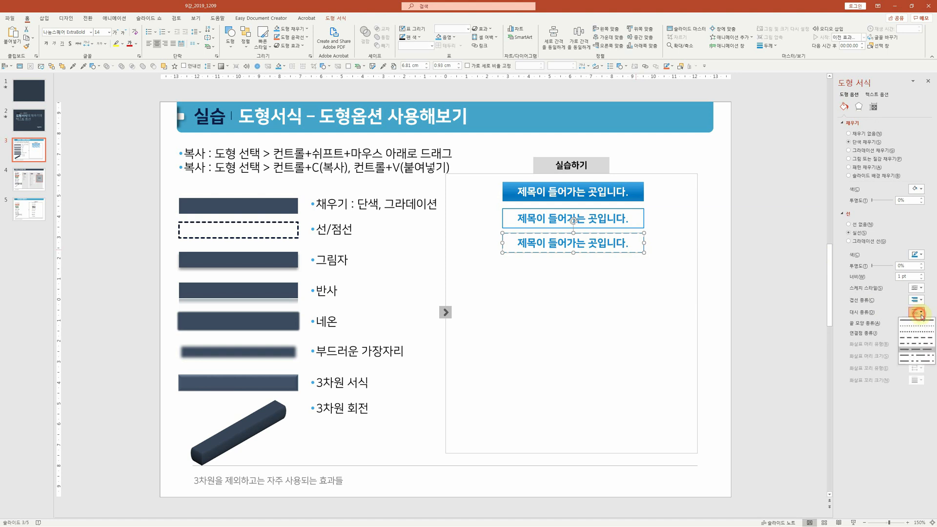
pyautogui.click(927, 339)
pyautogui.click(693, 307)
pyautogui.click(631, 250)
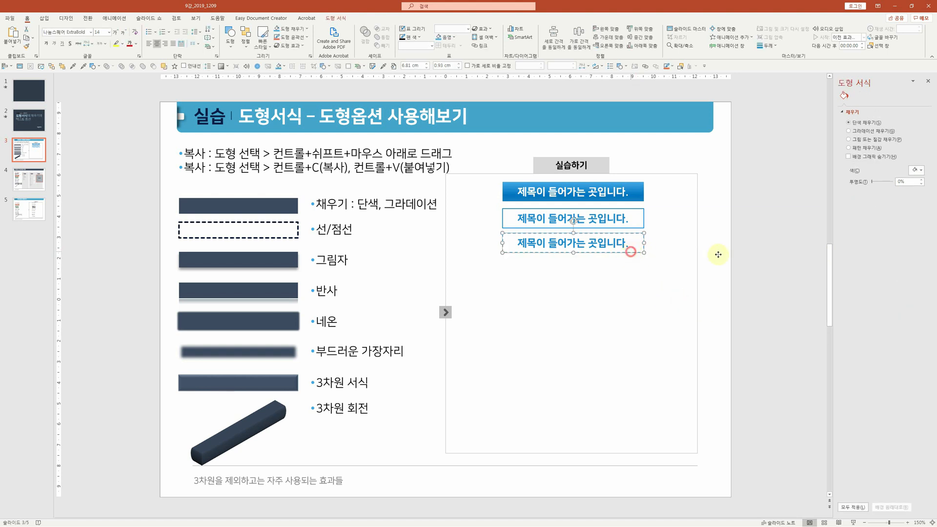
pyautogui.click(698, 310)
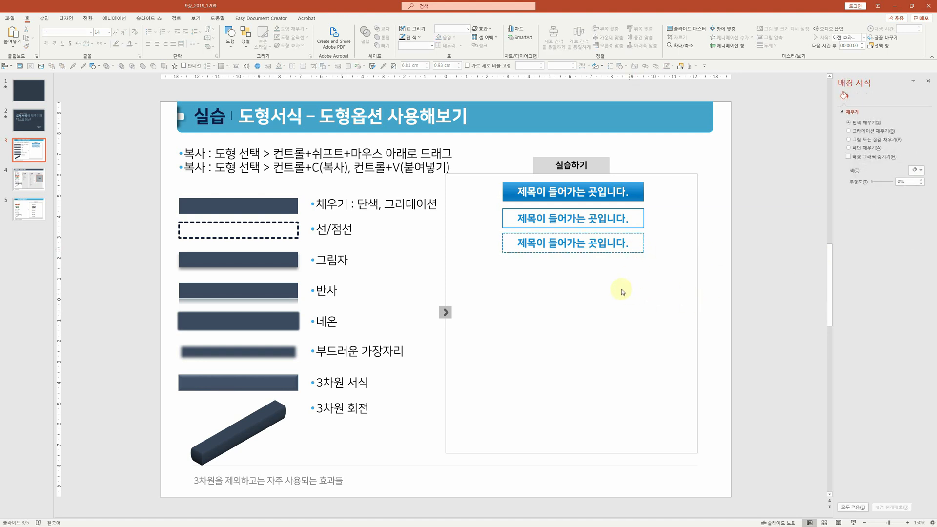
# - Duplicate the solid-outlined title box below the dashed one as a fourth box and switch the copy's outline to a gradient line
pyautogui.click(602, 253)
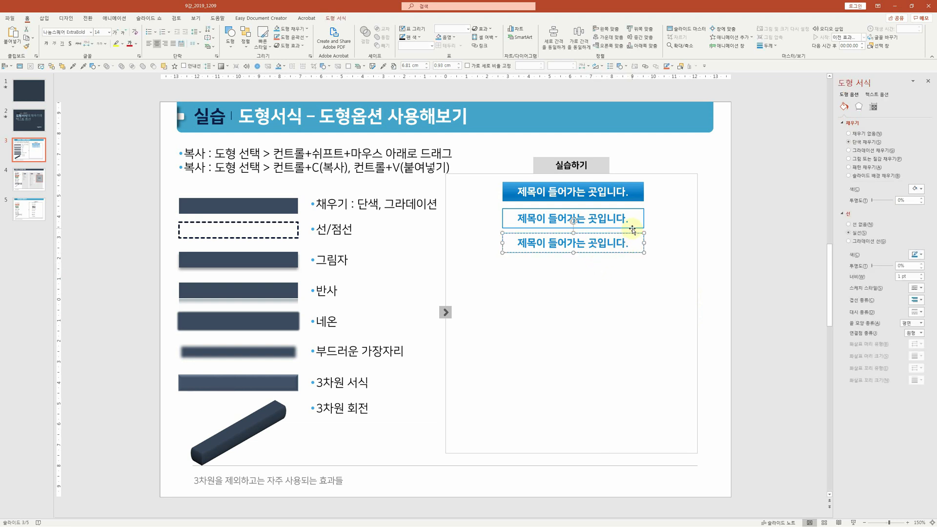
pyautogui.moveTo(634, 226); pyautogui.dragTo(638, 274)
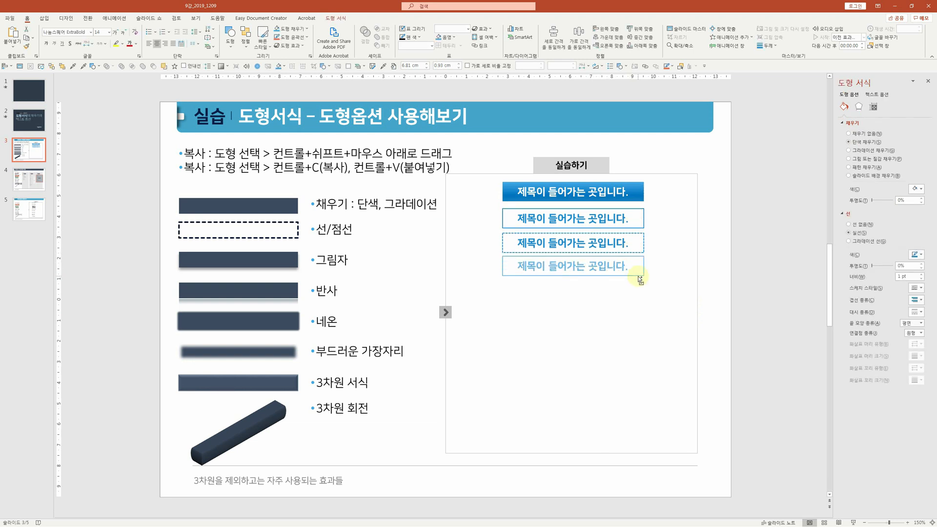
pyautogui.click(873, 242)
# - Remove the extra middle gradient stops from the fourth box's outline and colour the first stop with the recently used blue
pyautogui.moveTo(887, 307); pyautogui.dragTo(899, 324)
pyautogui.click(917, 321)
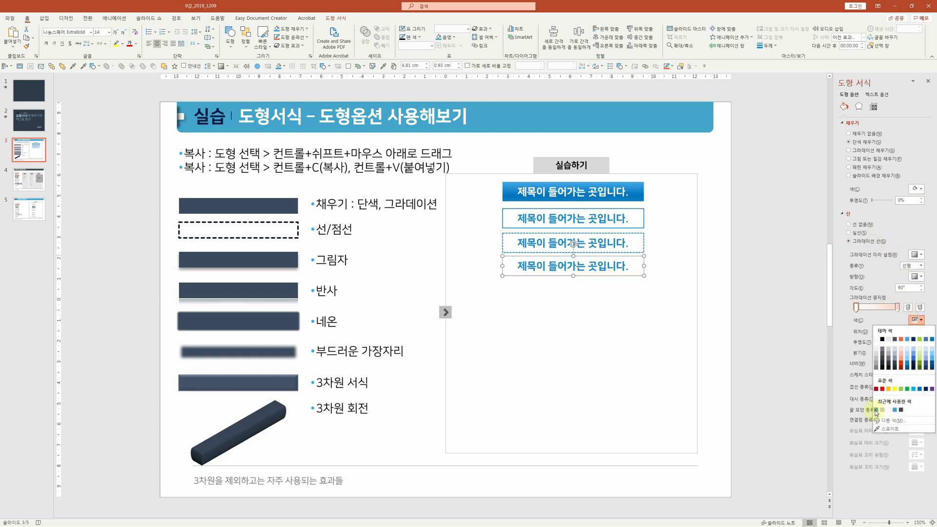
pyautogui.click(882, 411)
pyautogui.click(665, 336)
pyautogui.click(631, 276)
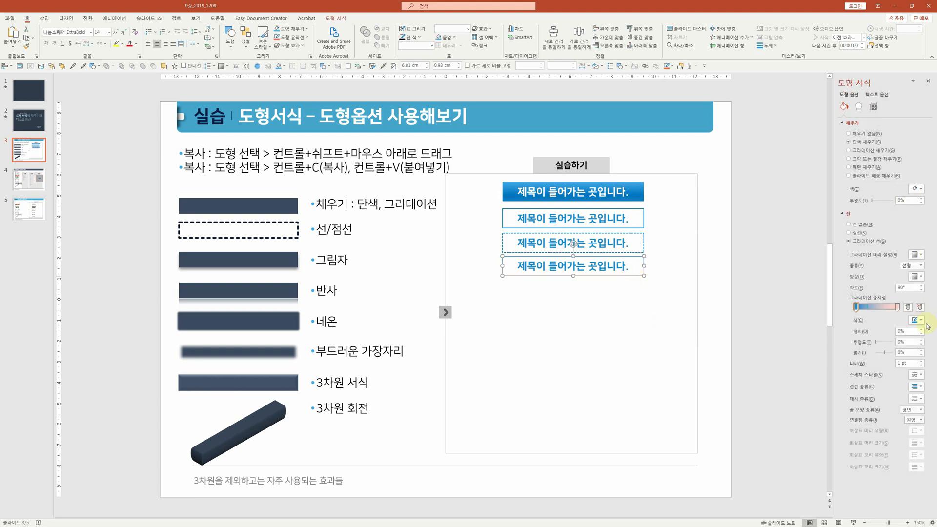
# - Colour the last gradient stop of the fourth box's outline white and check the box deselected
pyautogui.click(897, 308)
pyautogui.click(917, 320)
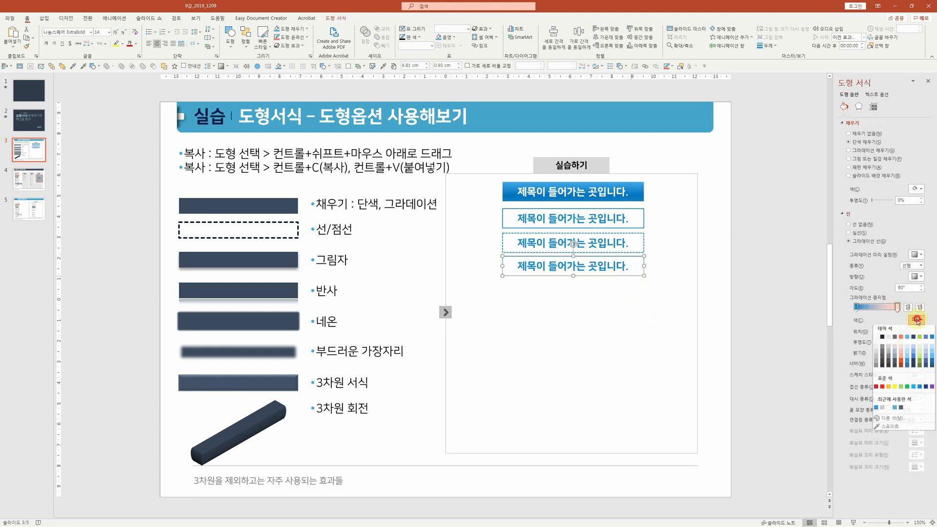
pyautogui.click(876, 339)
pyautogui.click(655, 319)
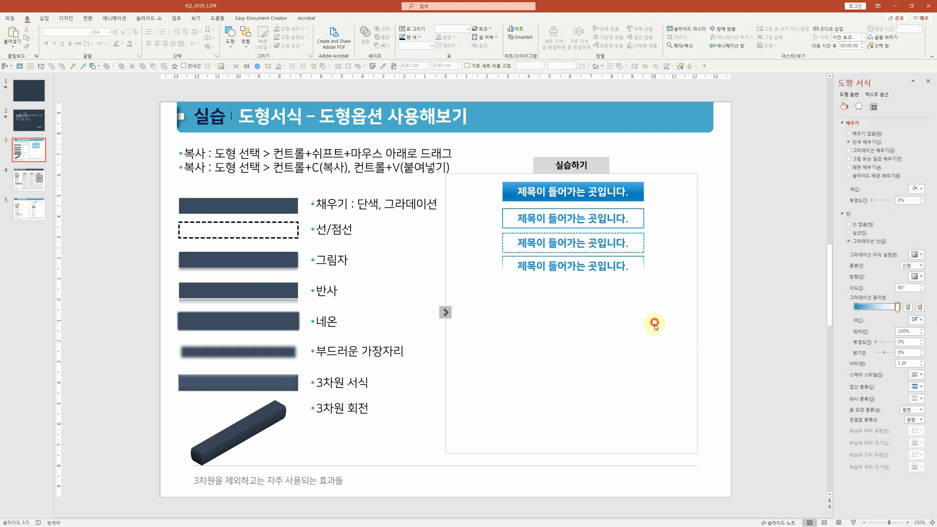
pyautogui.click(642, 267)
# - Move the white outline stop to 51% and add an end stop in the recently used blue
pyautogui.moveTo(898, 307); pyautogui.dragTo(877, 310)
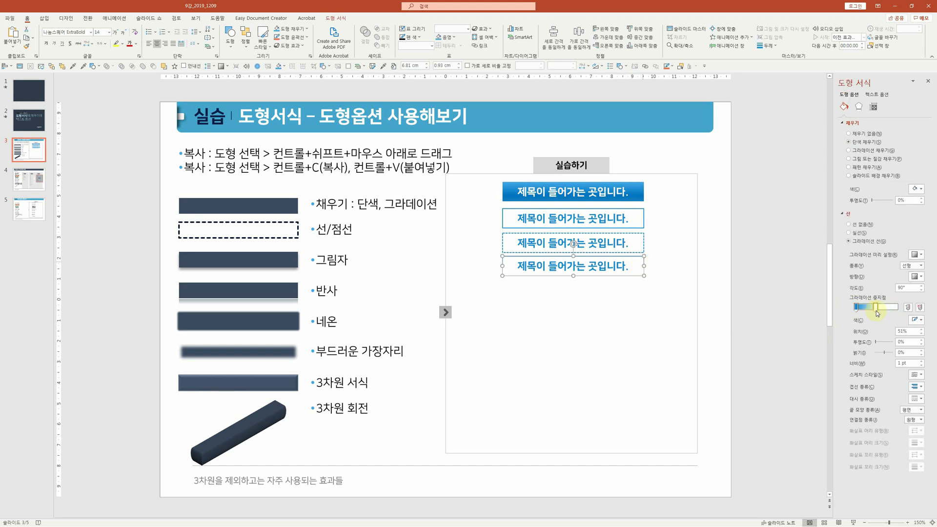
pyautogui.click(897, 307)
pyautogui.click(914, 321)
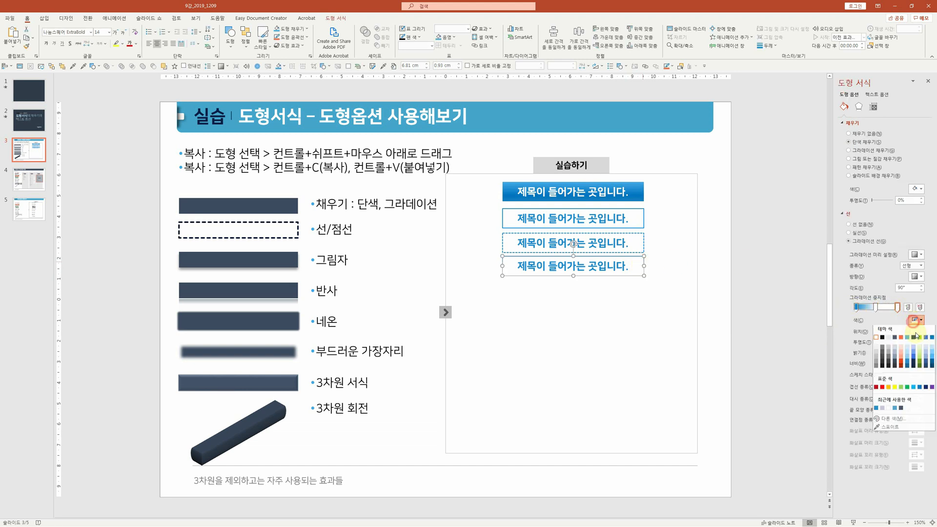
pyautogui.click(877, 408)
pyautogui.click(664, 307)
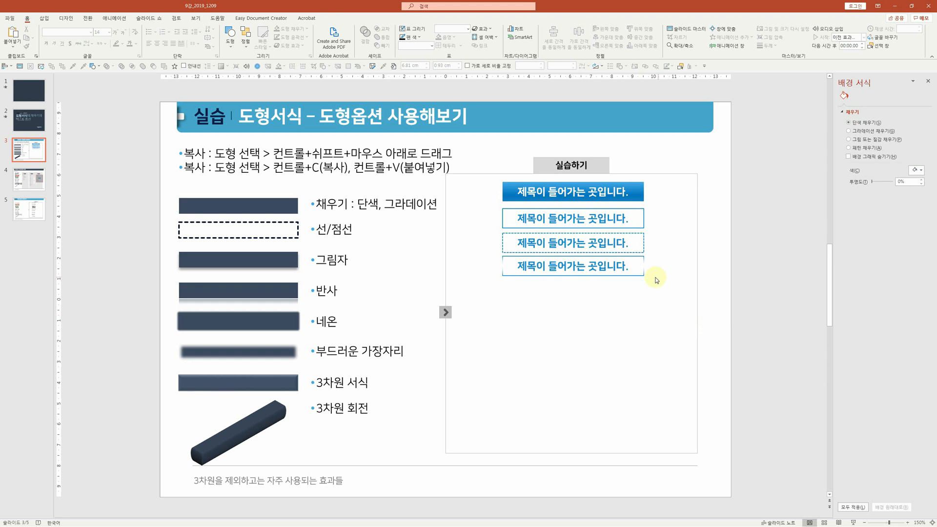
# - Shift the white outline stop closer to the start and add a second white stop at 83%
pyautogui.click(630, 277)
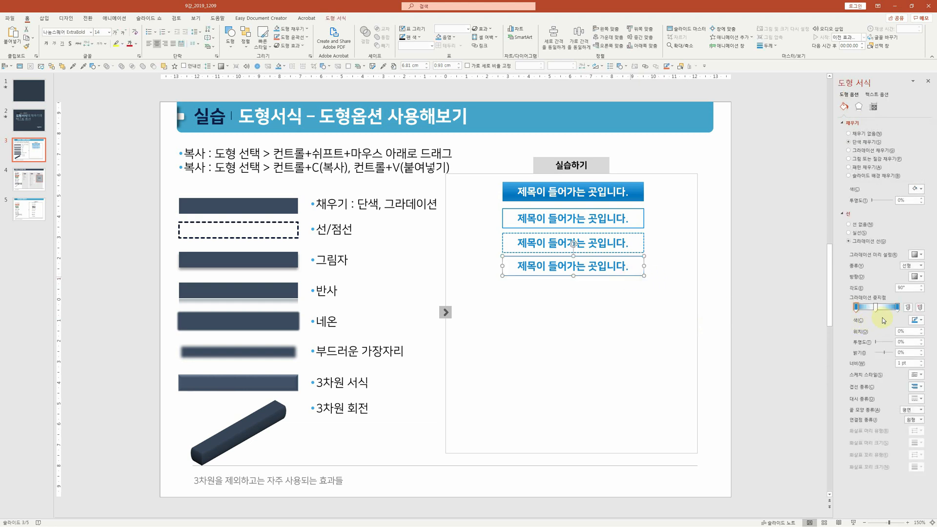
pyautogui.moveTo(863, 311); pyautogui.dragTo(863, 311)
pyautogui.click(886, 308)
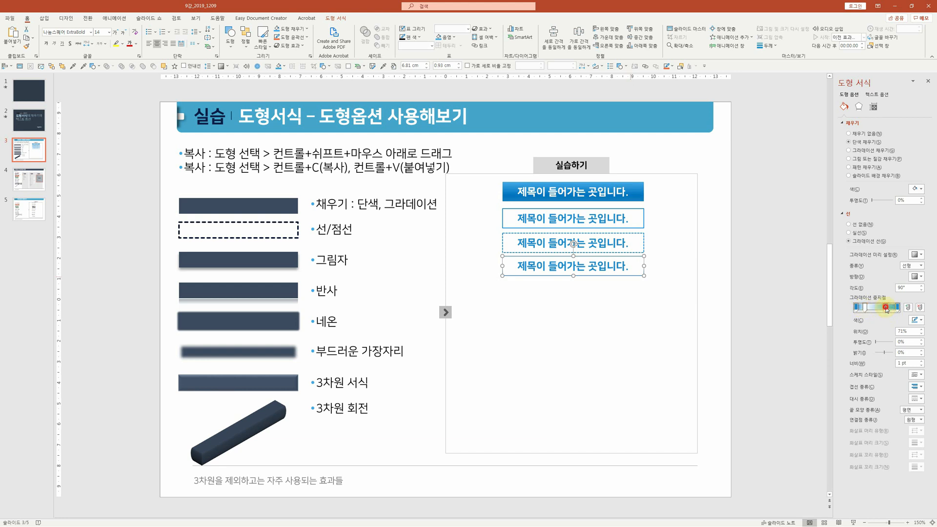
pyautogui.click(916, 319)
pyautogui.click(878, 339)
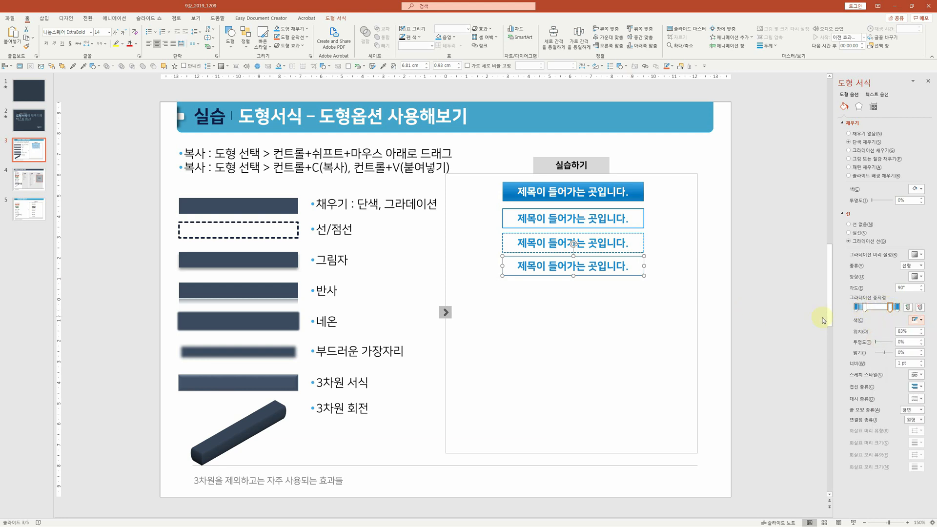
pyautogui.click(690, 318)
pyautogui.click(633, 276)
# - Colour the first outline gradient stop and the stop at 15% with the recently used blue
pyautogui.click(856, 307)
pyautogui.click(915, 320)
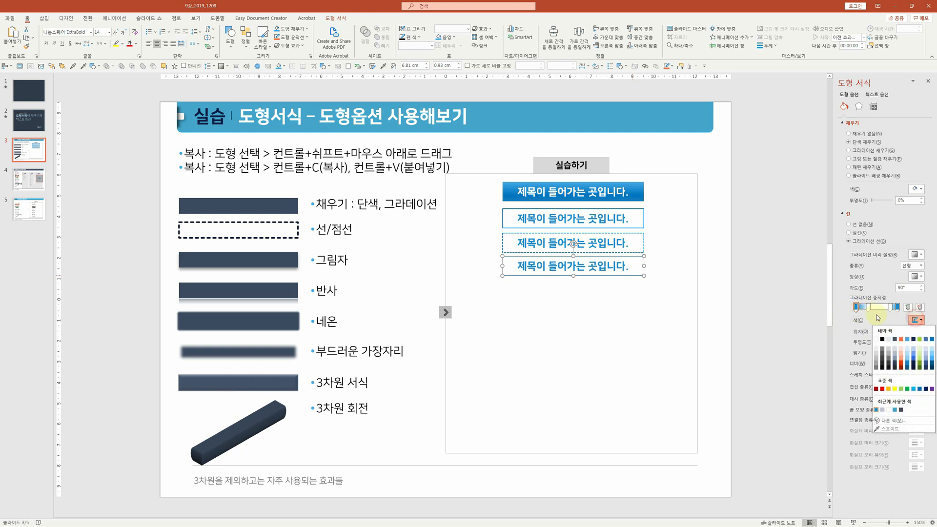
pyautogui.click(876, 411)
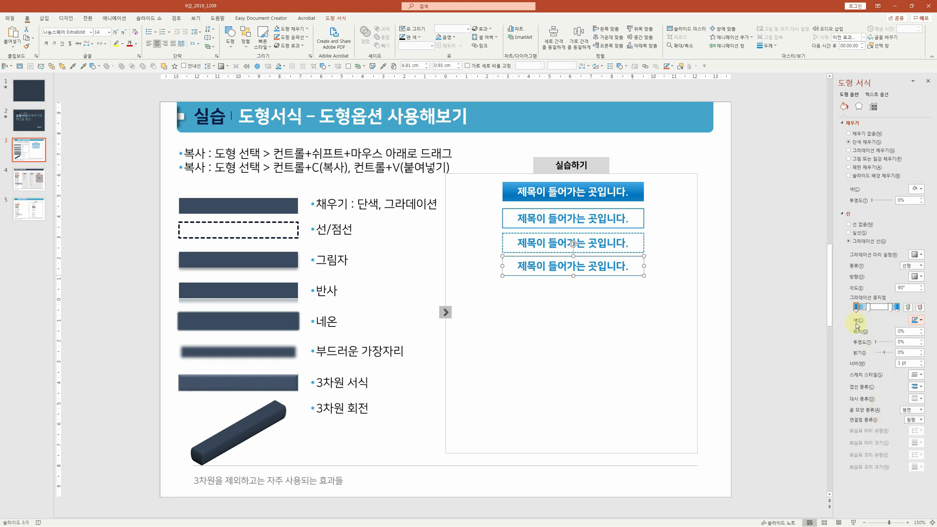
pyautogui.click(862, 307)
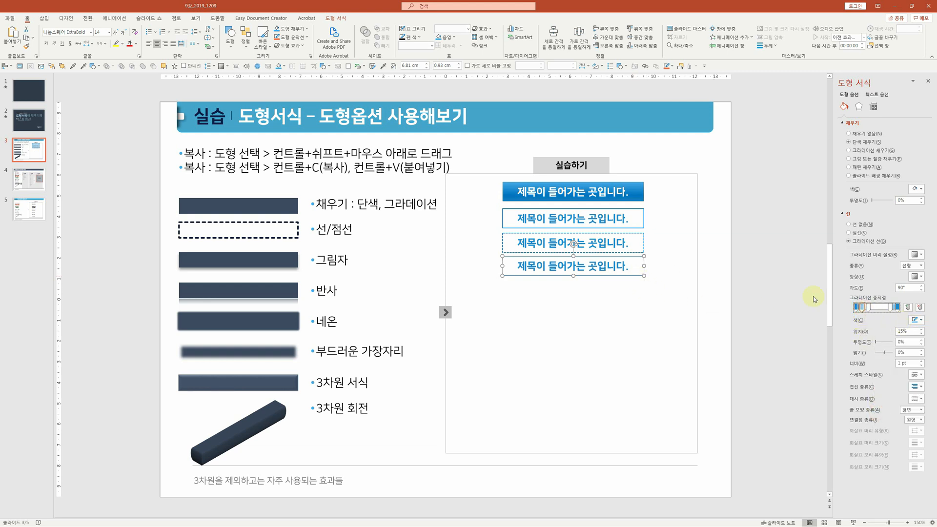
pyautogui.click(916, 320)
pyautogui.click(877, 411)
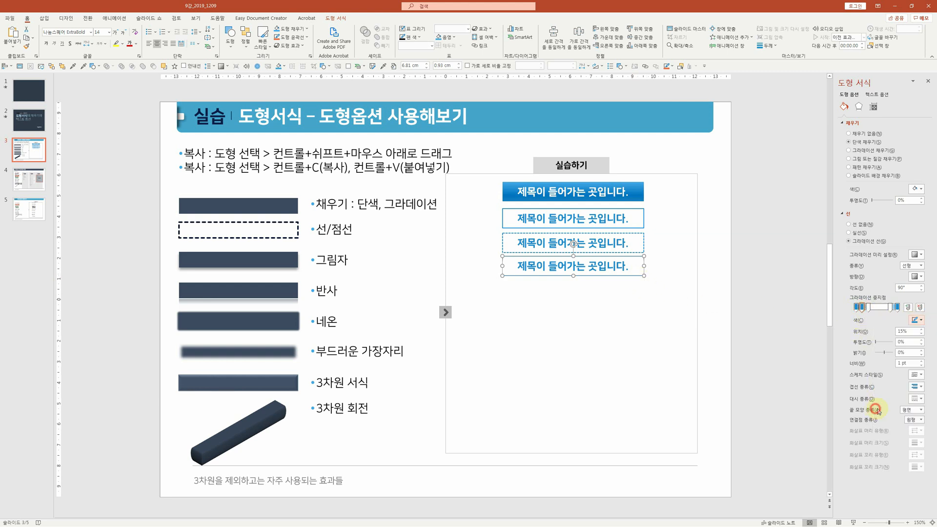
# - Set the second blue outline stop's position to 20% and move the neighbouring white stop closer to it
pyautogui.moveTo(904, 332); pyautogui.dragTo(870, 330)
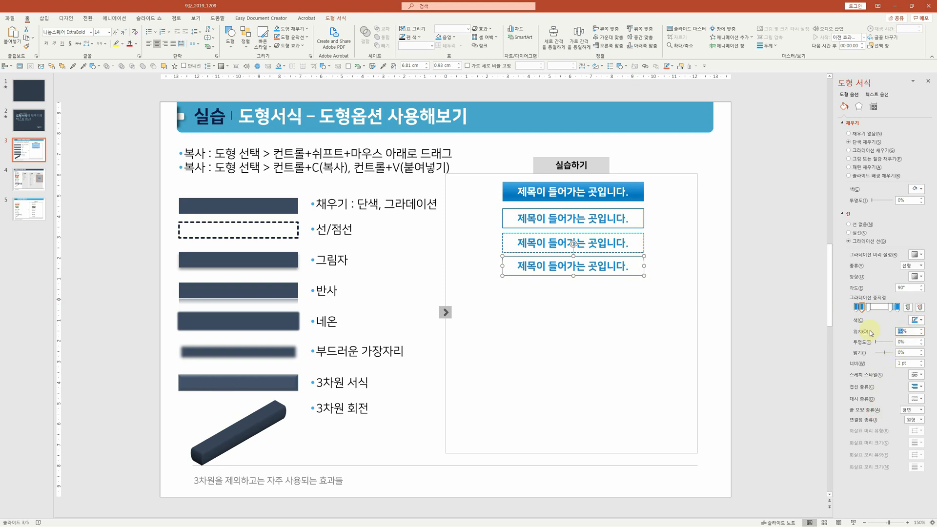
pyautogui.write('20')
pyautogui.click(872, 307)
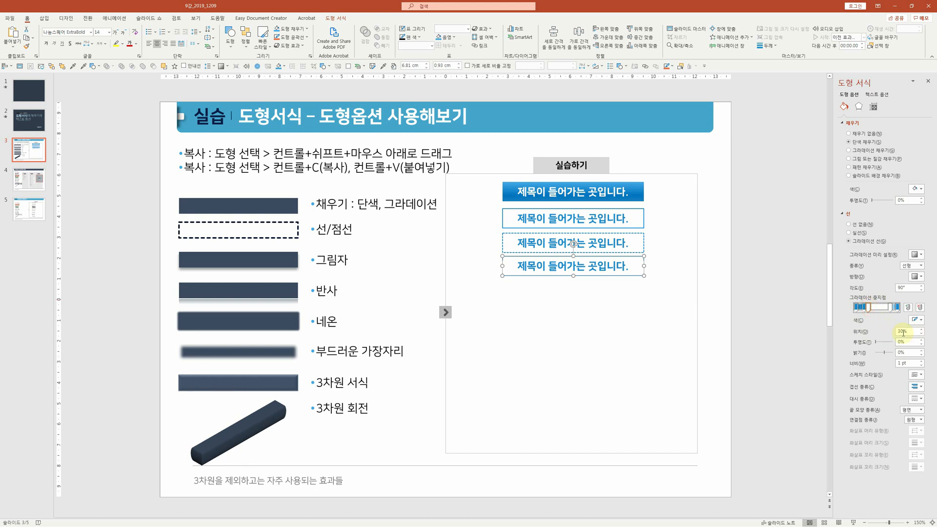
pyautogui.moveTo(902, 332); pyautogui.dragTo(880, 332)
pyautogui.write('2')
pyautogui.click(606, 303)
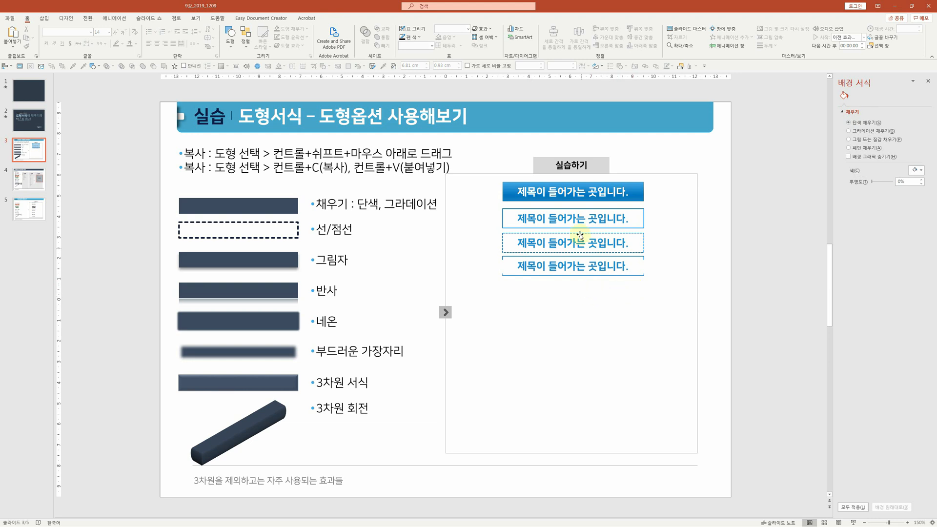
# - Duplicate the gradient-filled title box below the fourth box and open the copy's shadow settings
pyautogui.click(634, 192)
pyautogui.moveTo(644, 296); pyautogui.dragTo(643, 292)
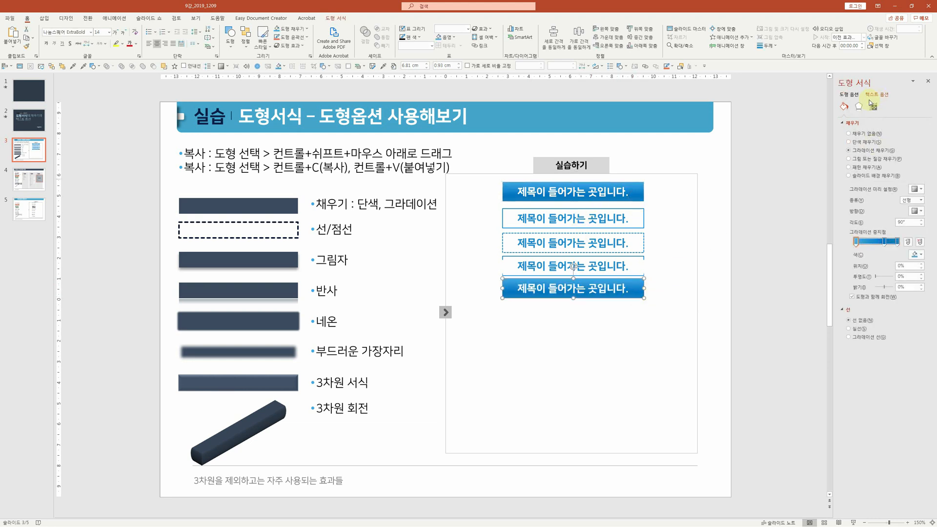
pyautogui.click(859, 106)
pyautogui.click(851, 122)
# - Apply the first outer shadow preset, offset to the bottom right, to the fifth title box and reopen the shadow presets
pyautogui.click(916, 132)
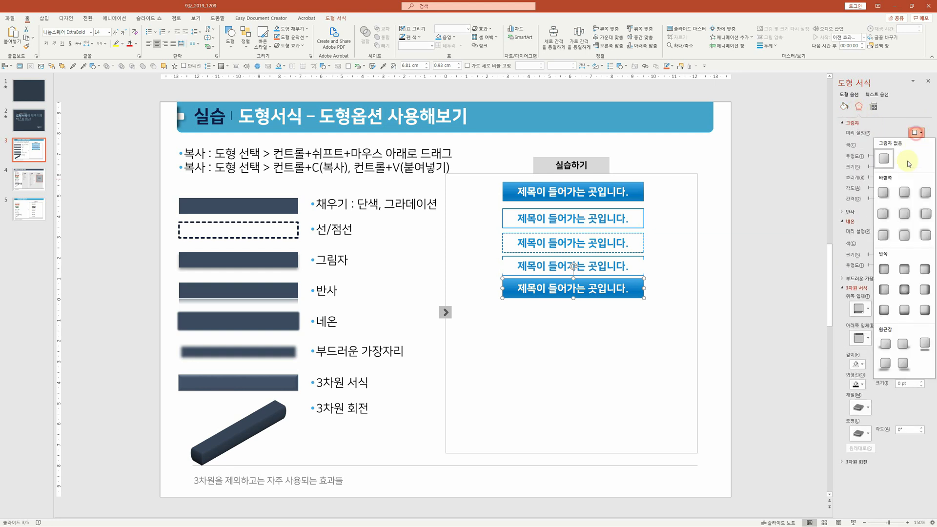
pyautogui.click(884, 157)
pyautogui.click(916, 133)
pyautogui.click(879, 190)
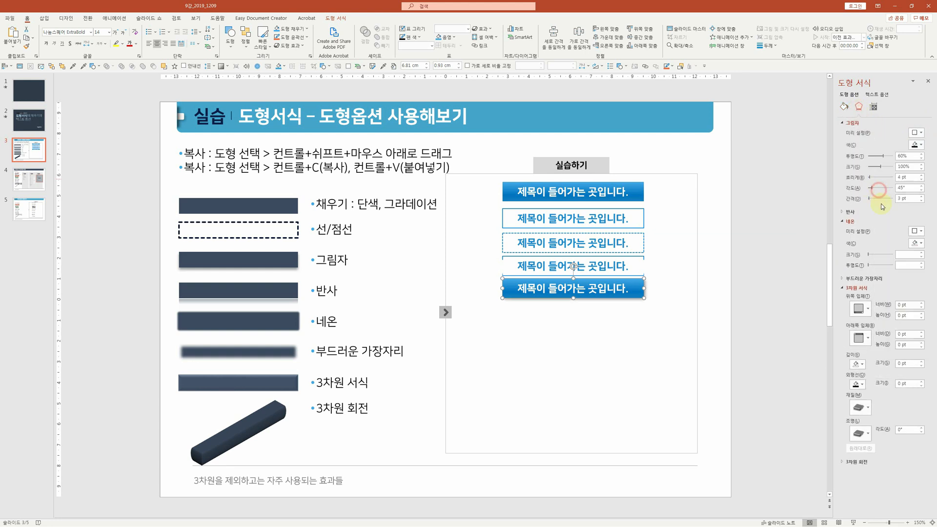
pyautogui.click(916, 133)
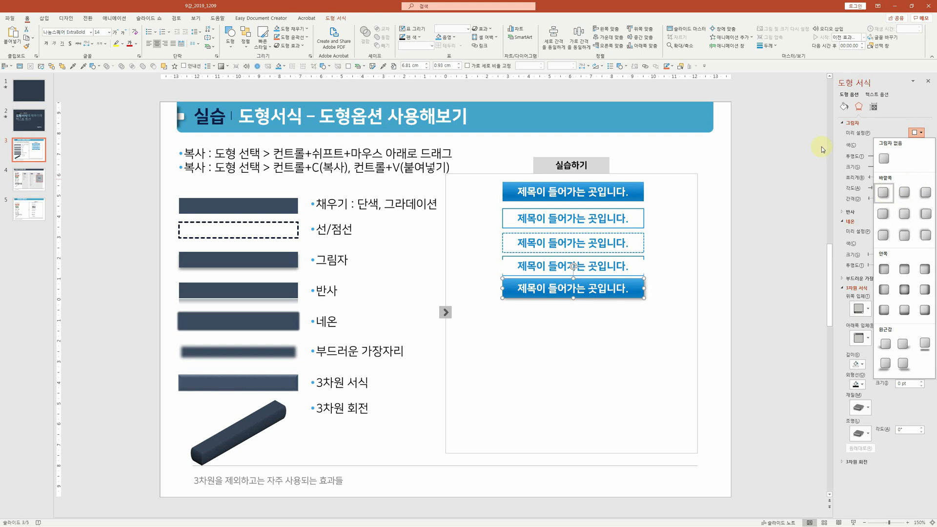